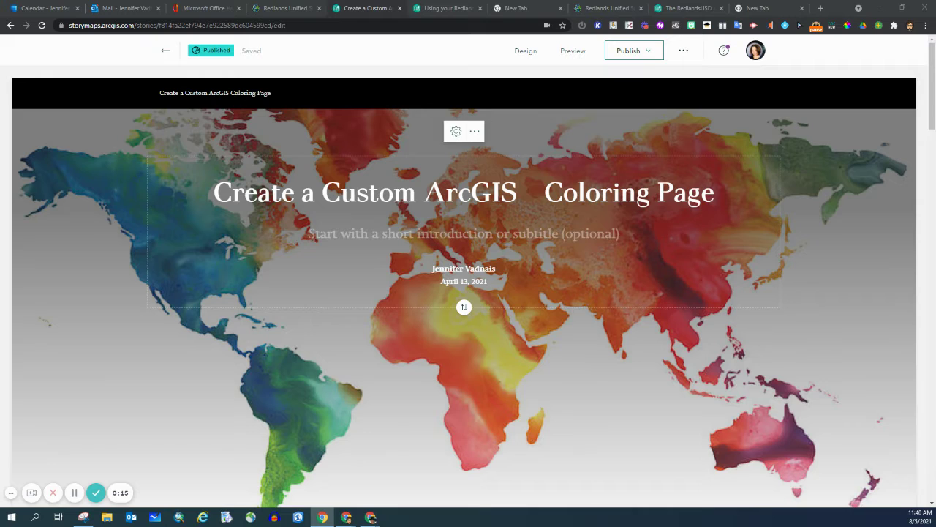
Step: Scroll past the cover and video to the world outline map with its six saving steps
scroll(799, 219, down, 10)
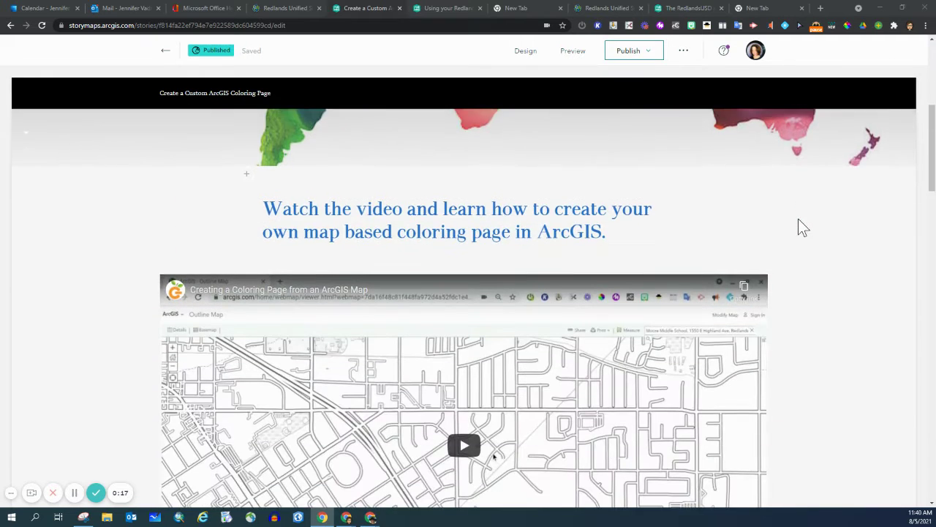
scroll(799, 219, down, 5)
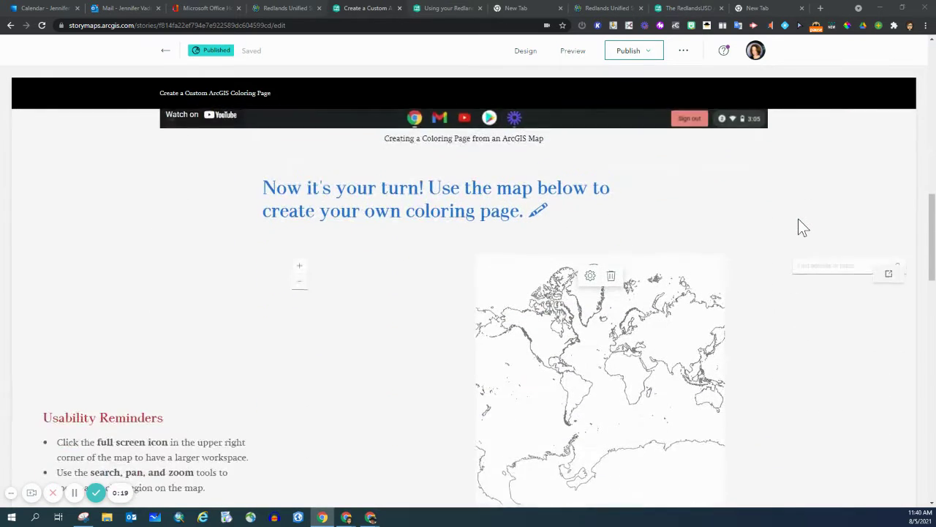
scroll(799, 227, down, 3)
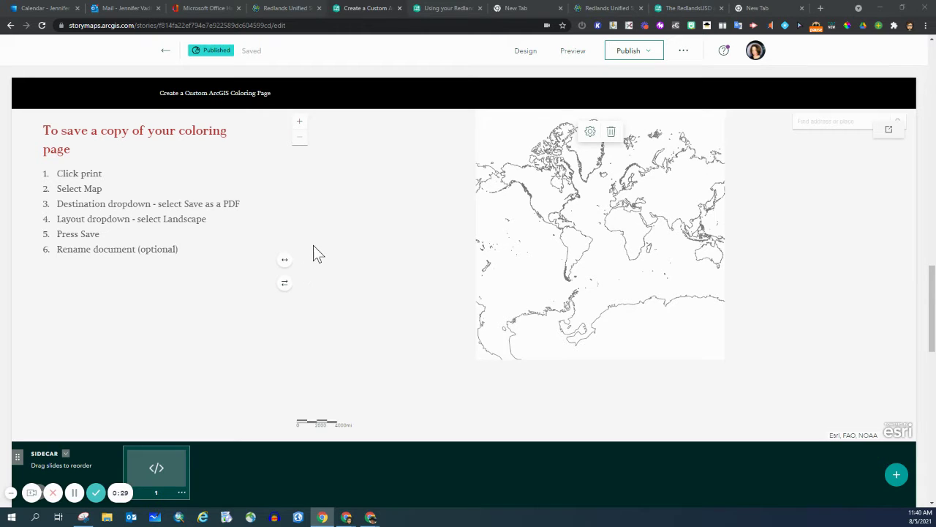
scroll(313, 246, up, 1)
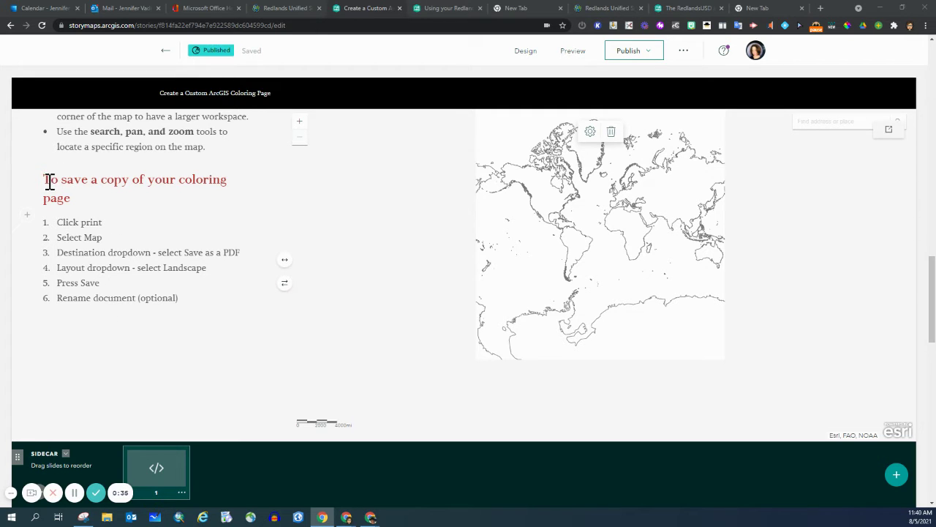
double_click(73, 181)
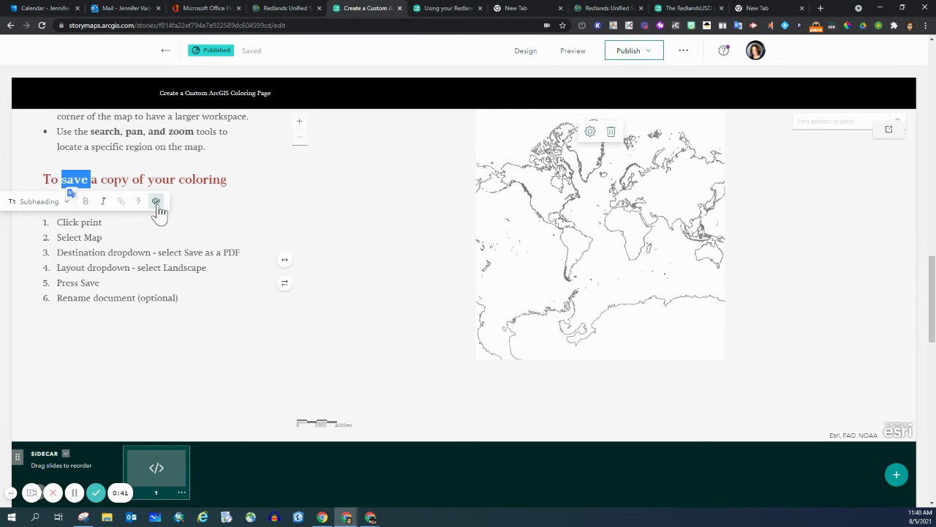
click(156, 202)
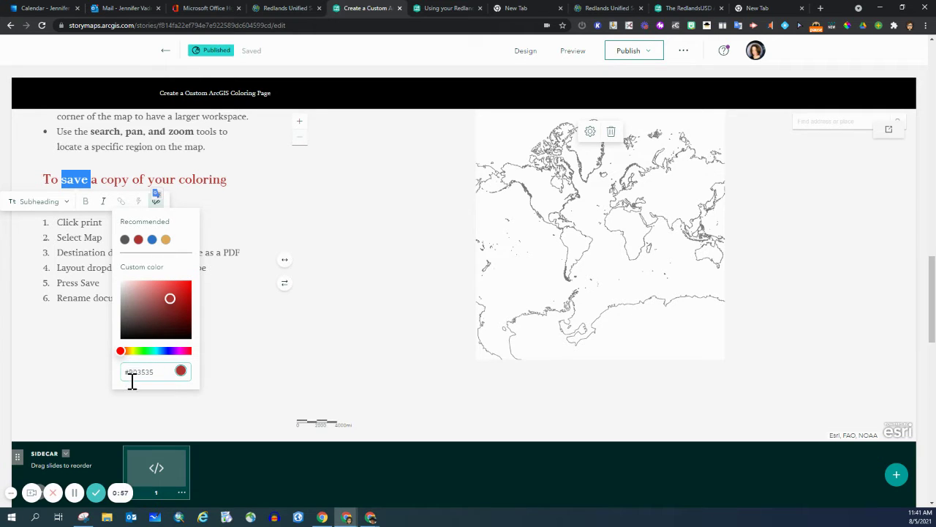
click(72, 375)
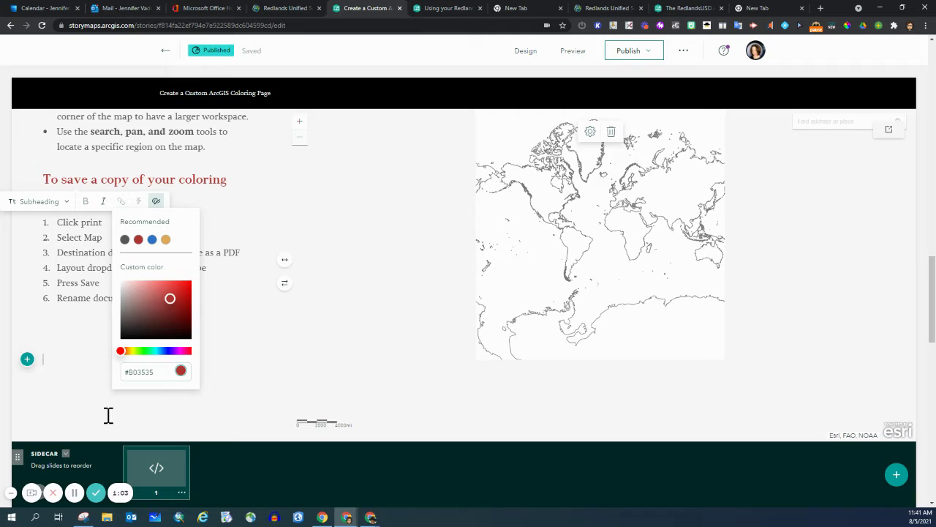
click(156, 200)
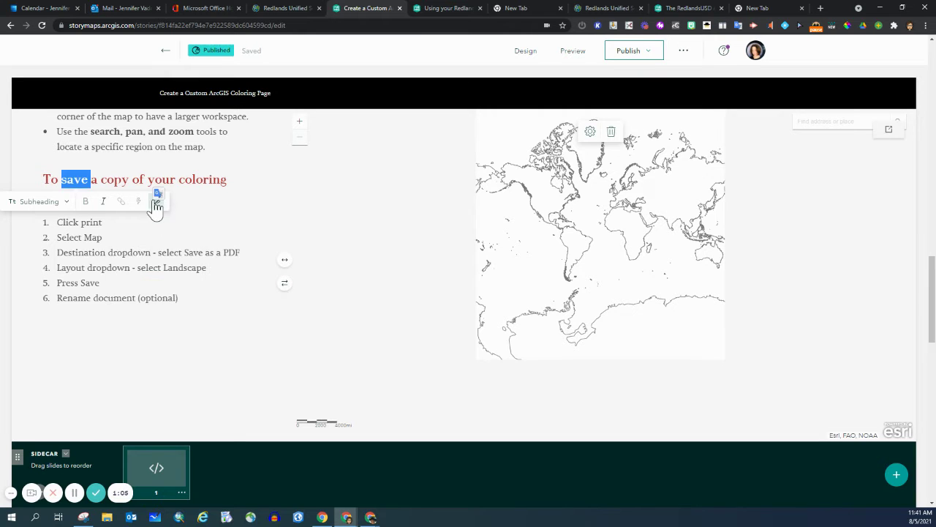
click(180, 221)
click(206, 306)
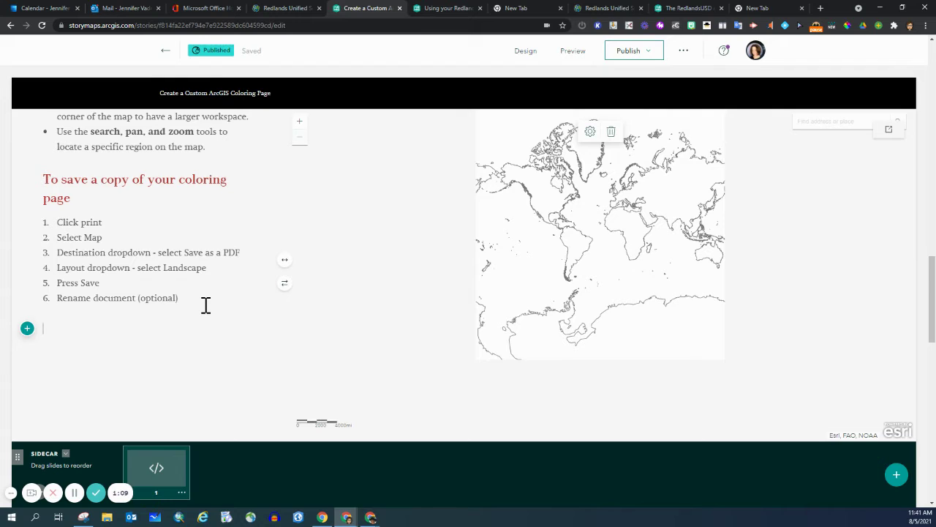
Step: Type 'New Text' on the empty line below step 6, correcting the typos
text(New Tex)
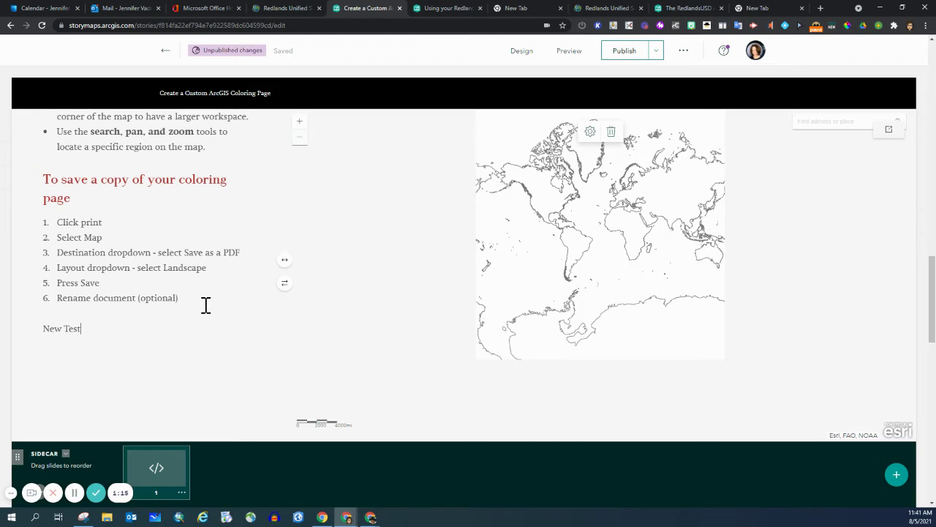
key(BackSpace)
text(c)
key(BackSpace)
text(xt)
Step: Select the whole 'New Text' line
double_click(56, 329)
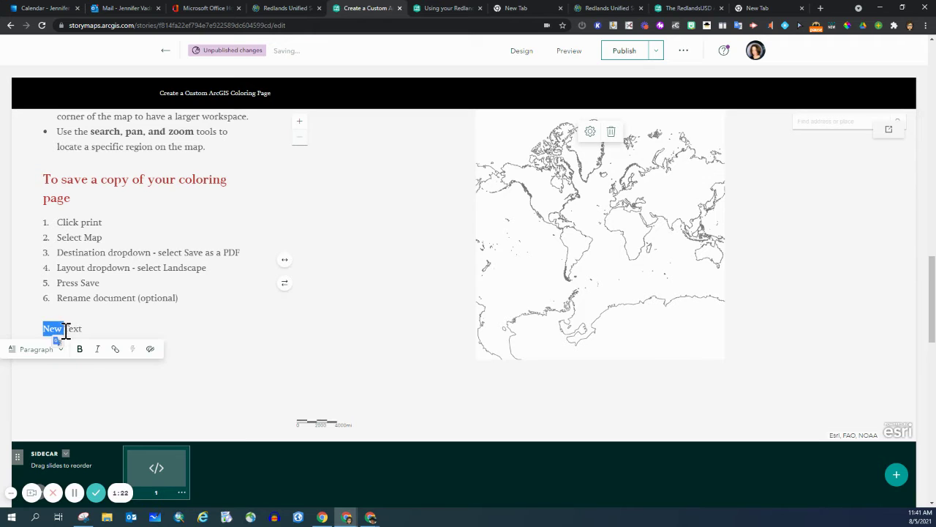
click(67, 329)
double_click(67, 330)
drag(67, 330, 41, 331)
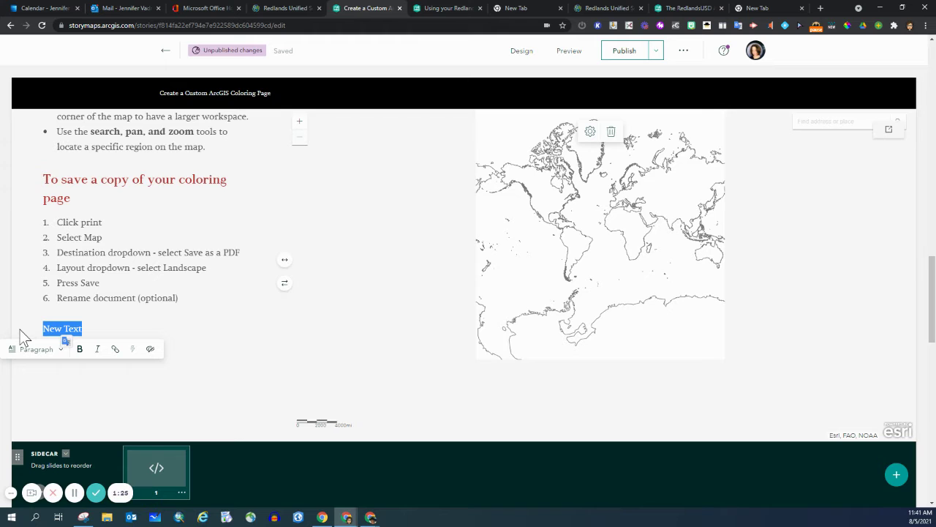
Step: Try the blue and then the red recommended colours on 'New Text'
click(150, 350)
scroll(162, 357, down, 2)
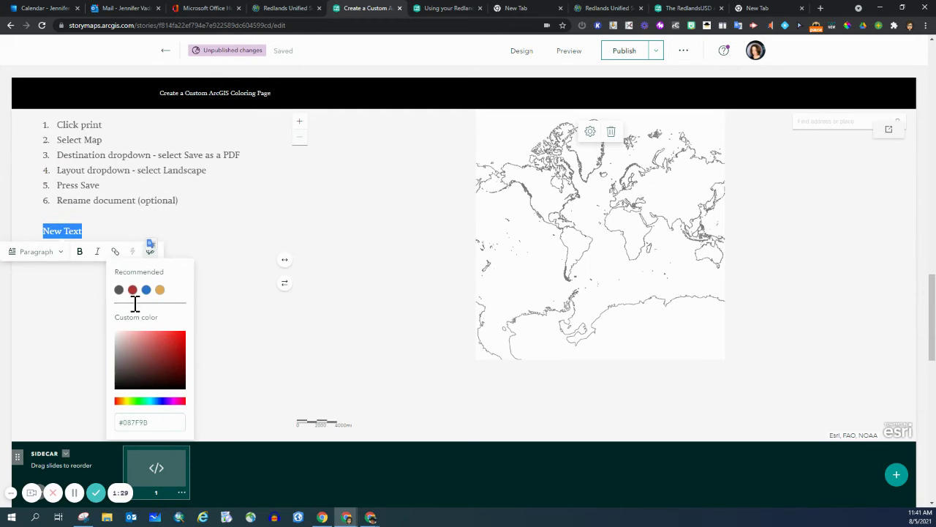
click(146, 292)
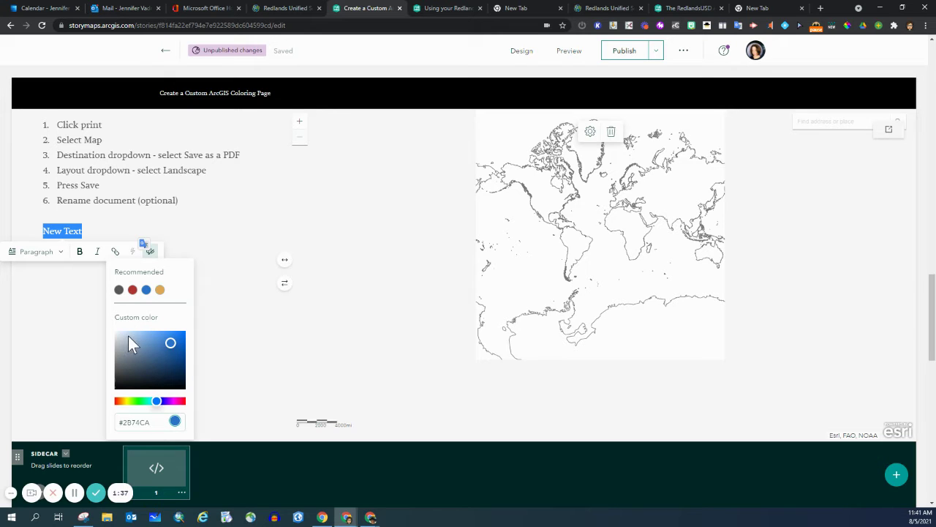
click(132, 290)
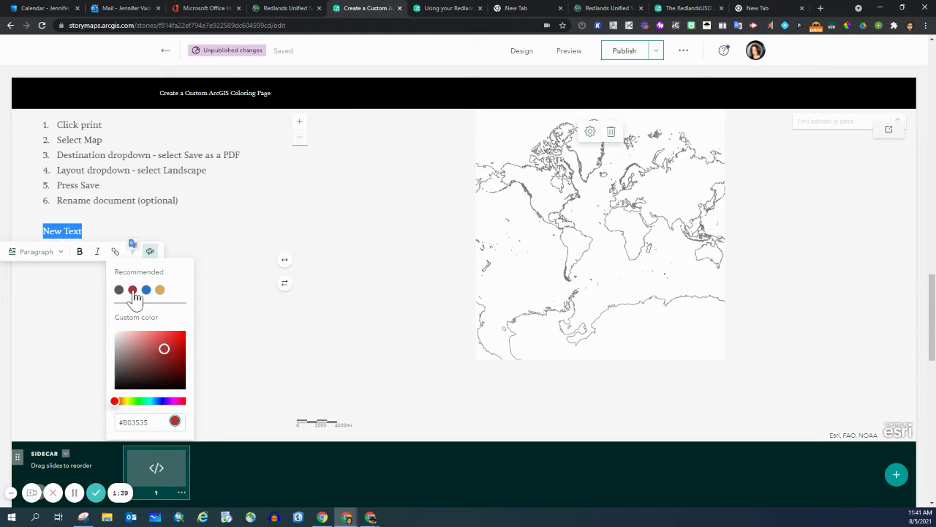
Step: Adjust the custom hue slider and colour square until 'New Text' is teal #4AB7B2
click(124, 402)
click(136, 403)
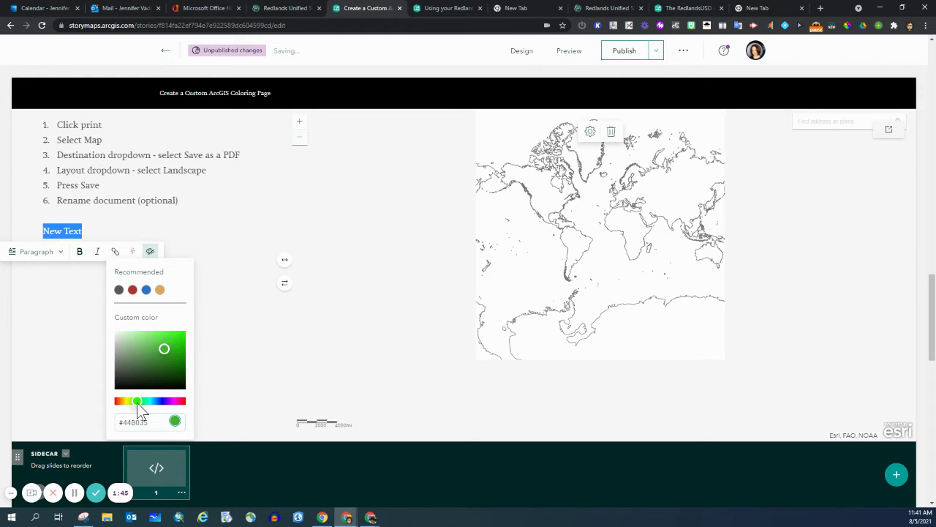
click(121, 403)
drag(122, 403, 179, 402)
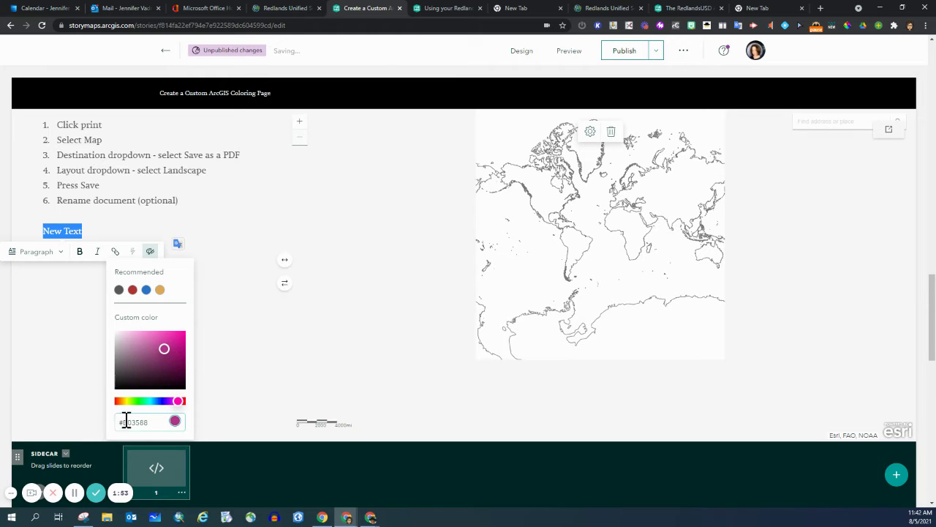
drag(180, 404, 156, 403)
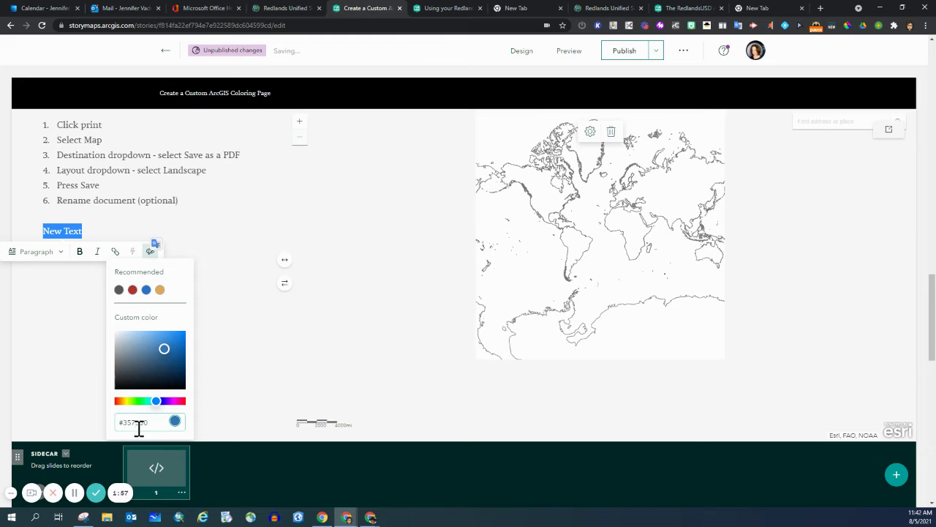
drag(158, 402, 141, 400)
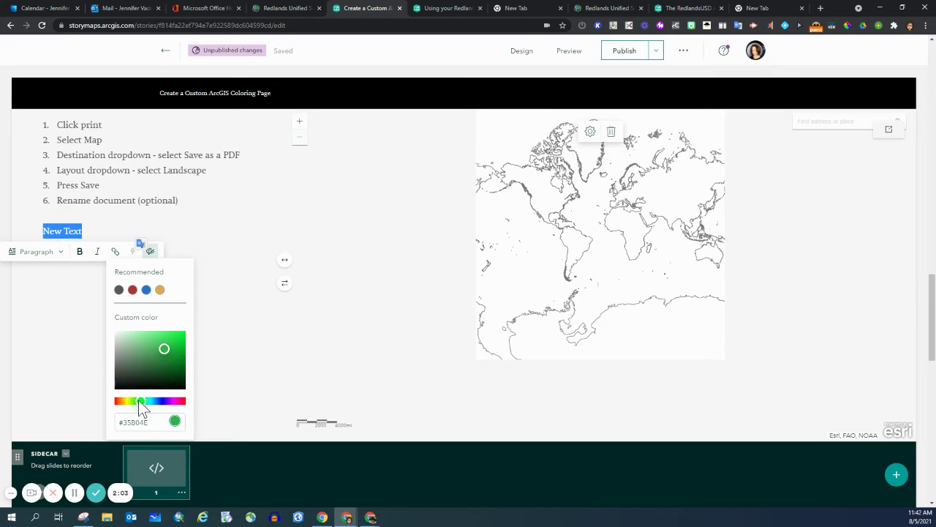
mouse_move(138, 400)
mouse_down()
mouse_move(128, 401)
mouse_move(150, 401)
mouse_up()
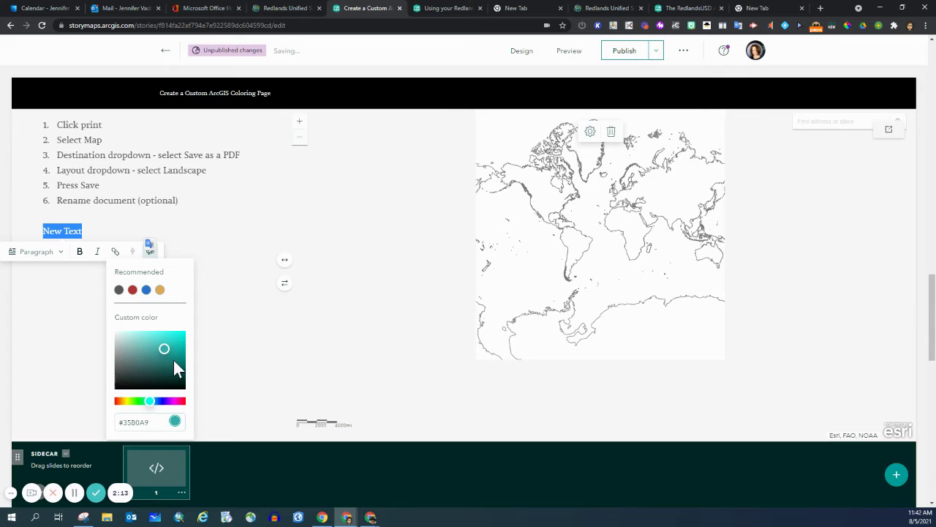
drag(173, 360, 156, 348)
click(90, 377)
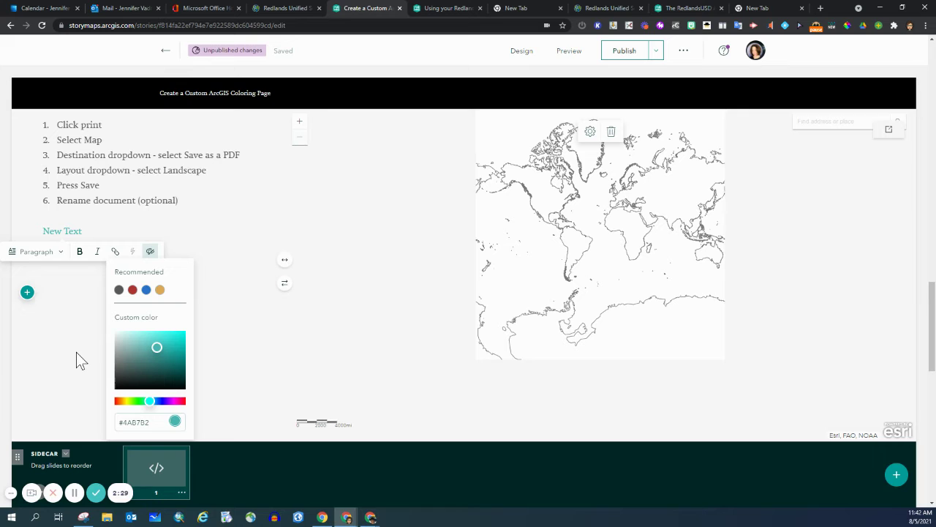
Step: Dismiss the ColorPick extension popup and close the text colour options
click(847, 26)
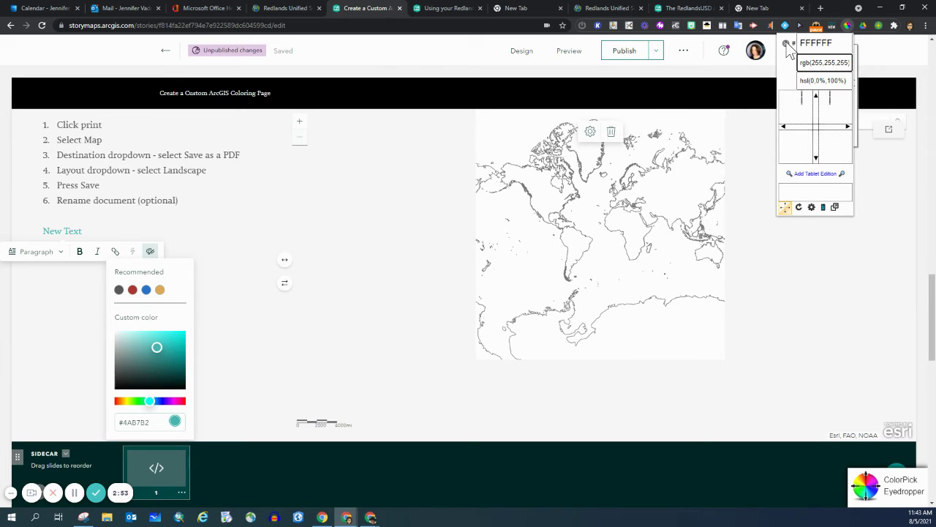
click(786, 44)
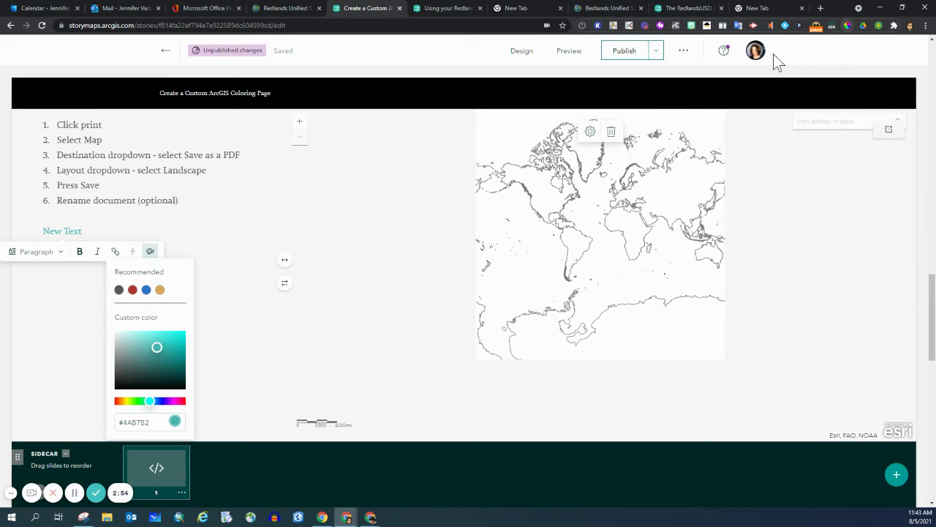
click(150, 254)
Step: Place the caret below 'New Text' and return to the cover map at the top
click(202, 261)
scroll(501, 234, up, 3)
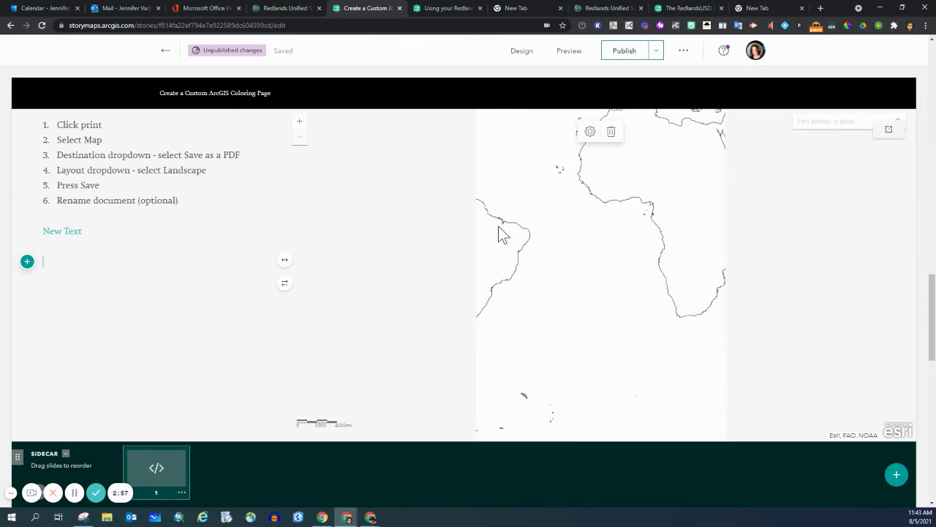
scroll(512, 237, down, 4)
drag(932, 292, 926, 103)
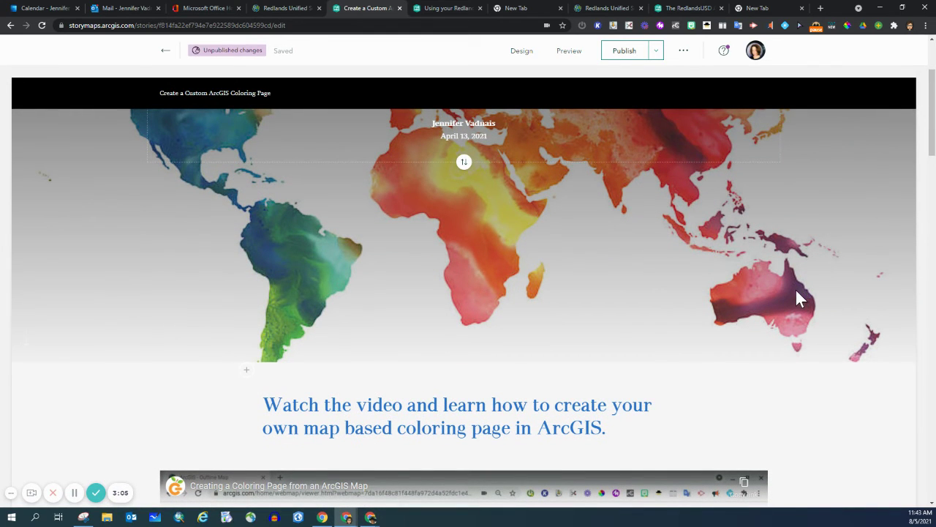
Step: Use ColorPick Eyedropper on the purple over Australia, reading hex 633856
click(847, 27)
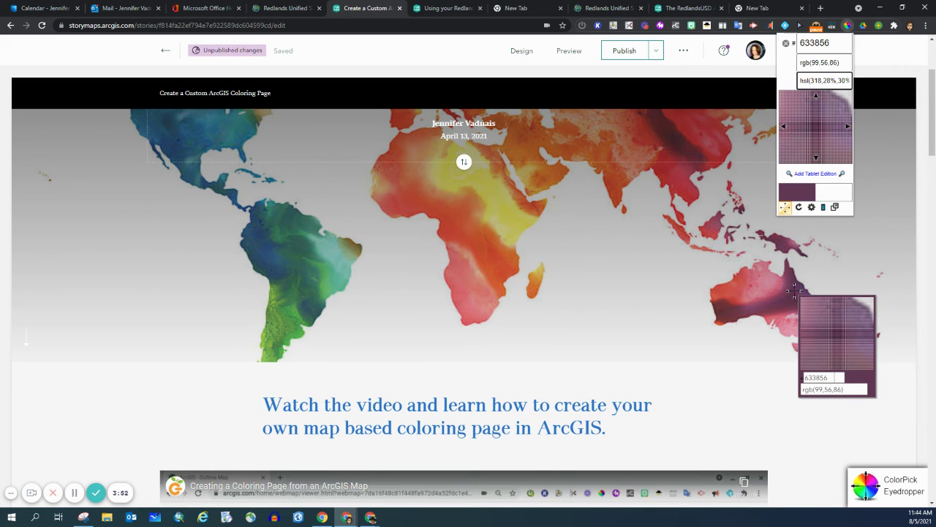
click(793, 291)
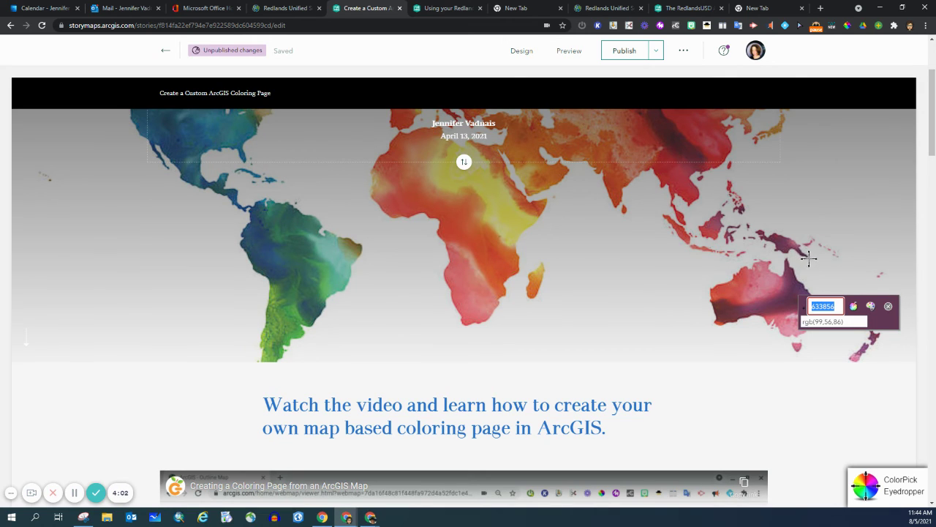
click(887, 305)
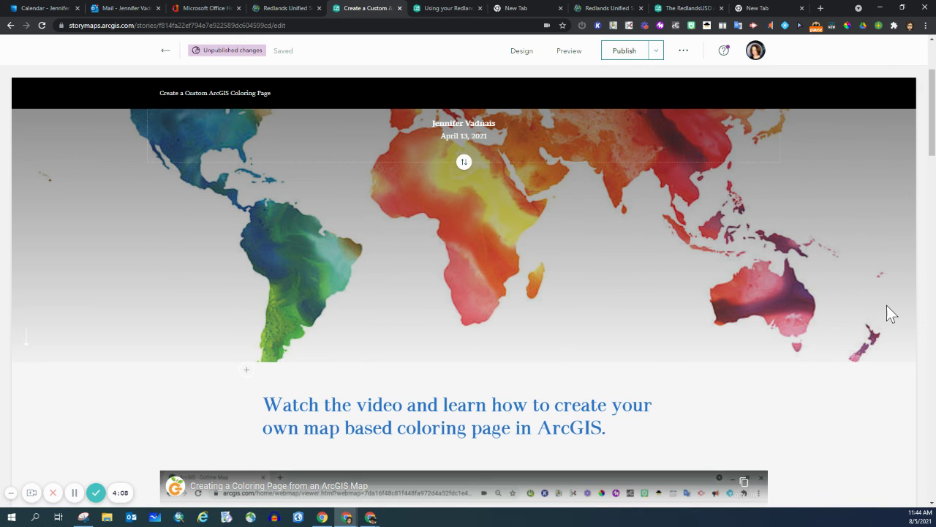
Step: Select the 'New Text' line and paste hex 633856 into its text colour field
scroll(707, 303, down, 8)
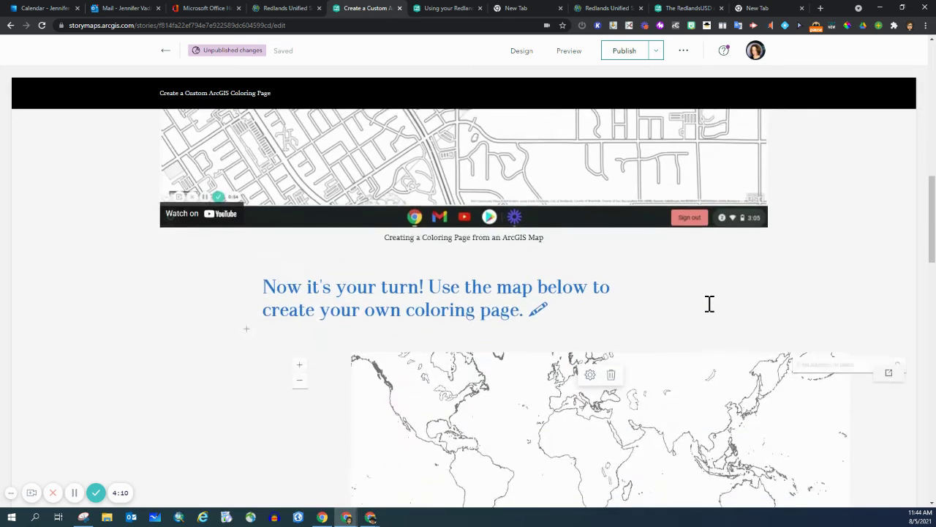
scroll(708, 303, down, 8)
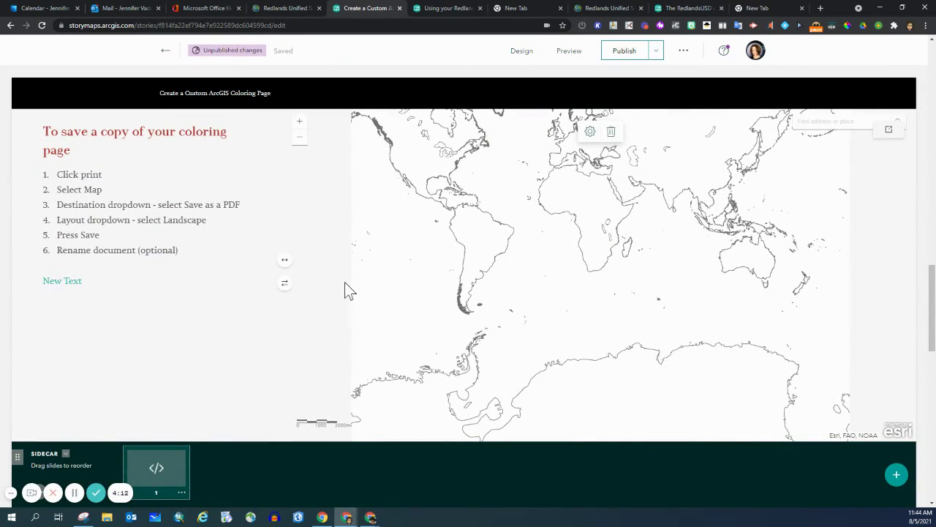
double_click(54, 281)
triple_click(56, 282)
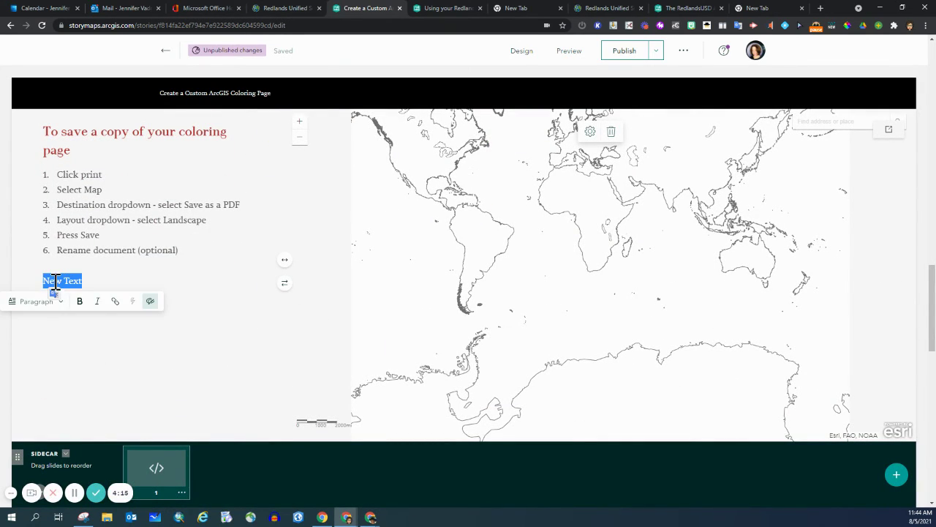
click(151, 303)
scroll(217, 303, down, 2)
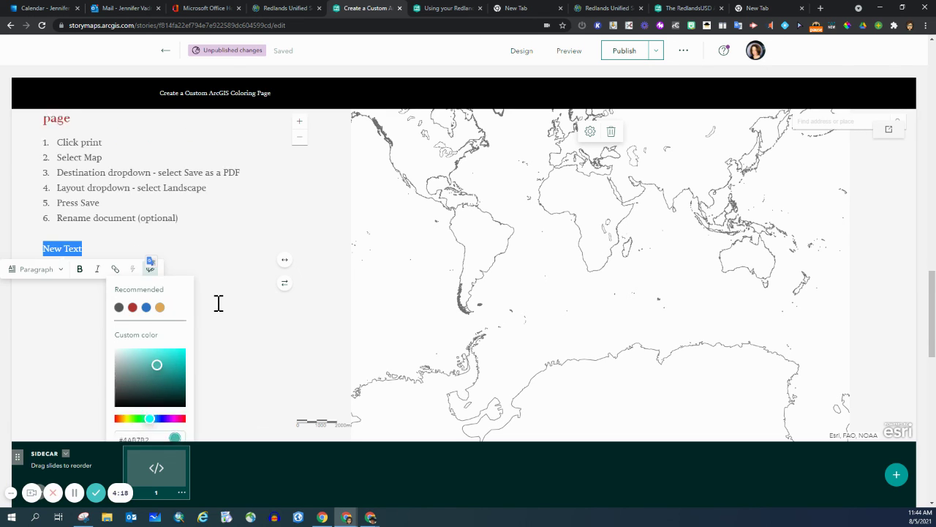
click(150, 375)
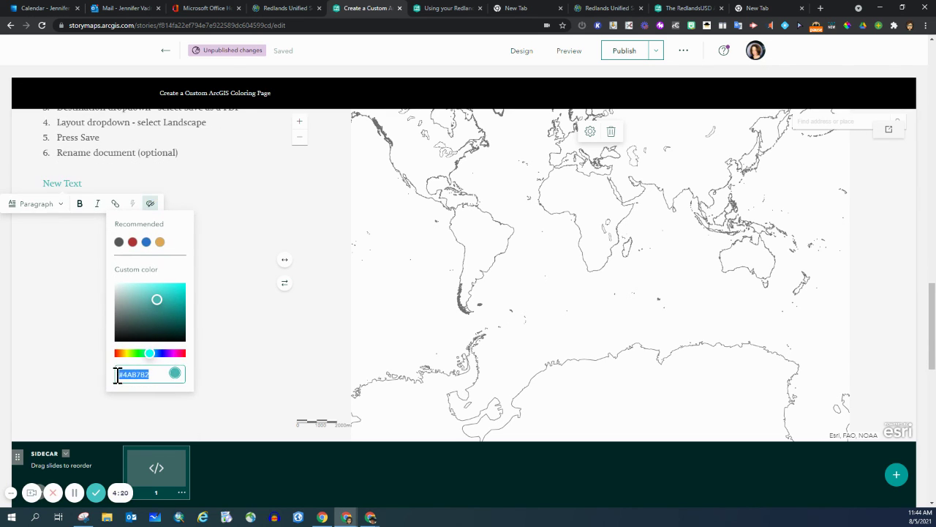
text(#633856)
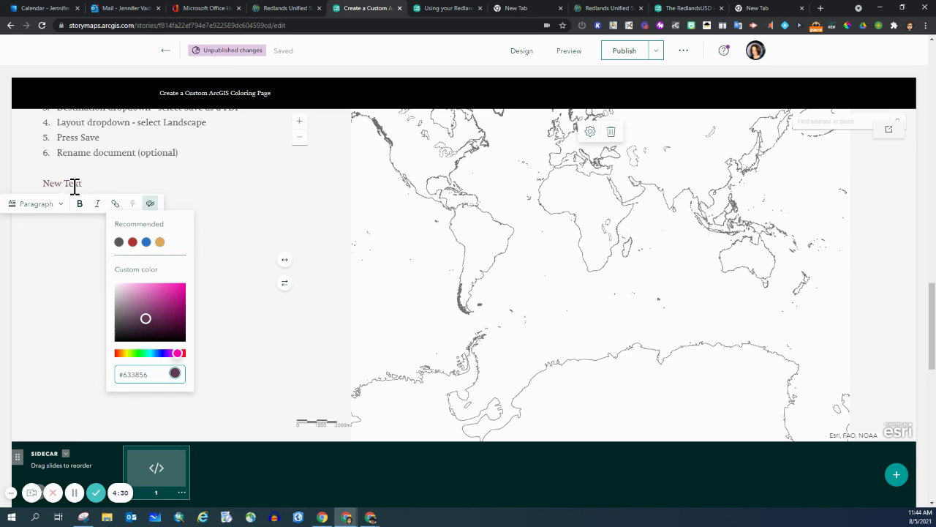
click(72, 229)
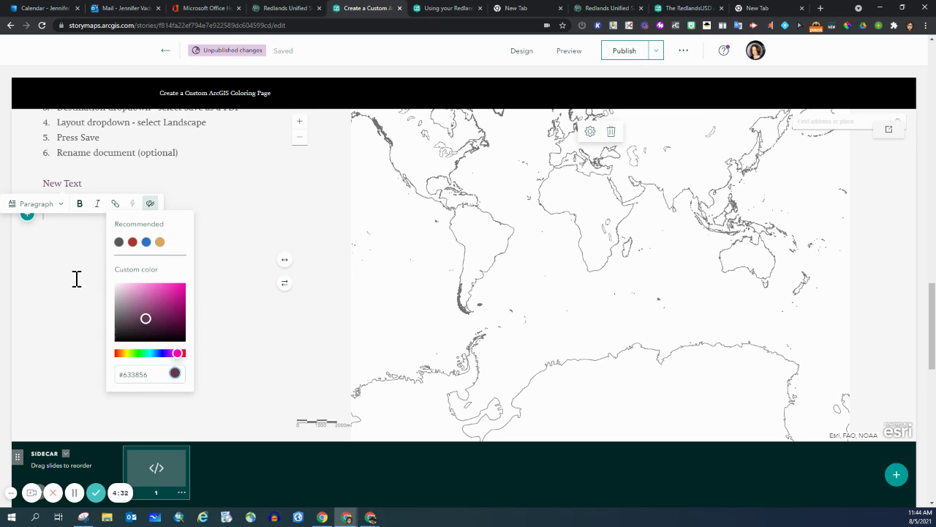